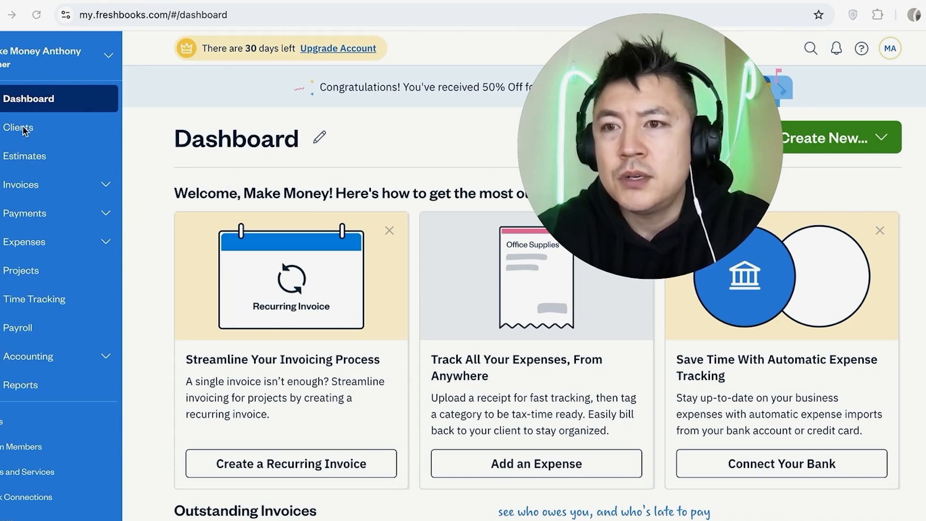
- Start a new invoice from the Invoices section
click(71, 184)
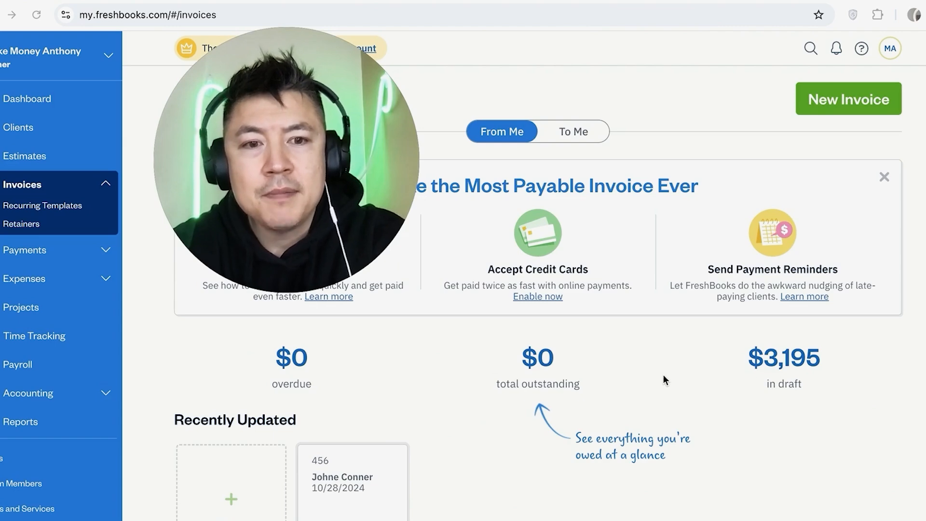
click(840, 102)
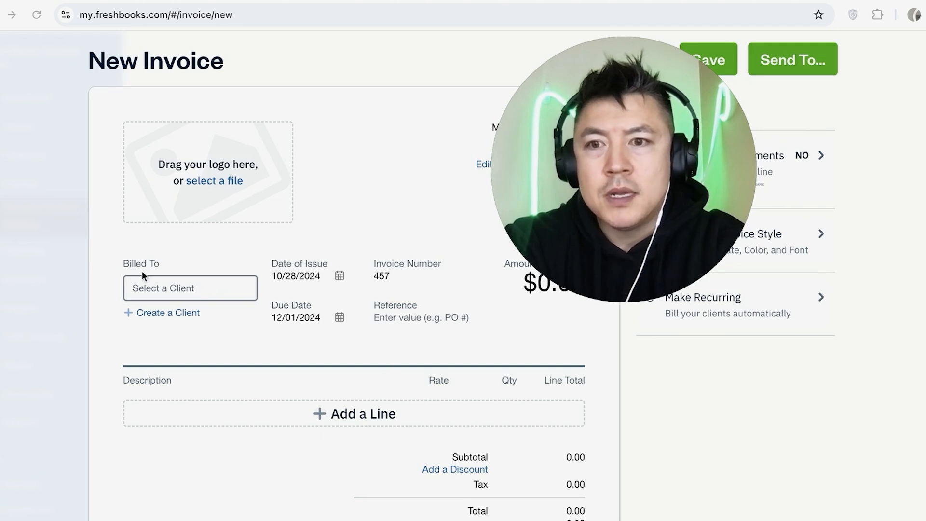
click(128, 287)
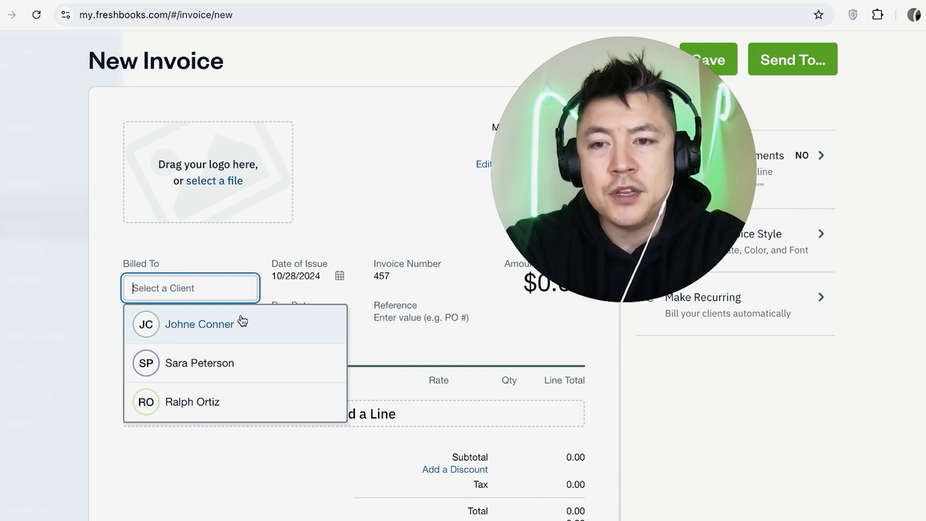
click(210, 248)
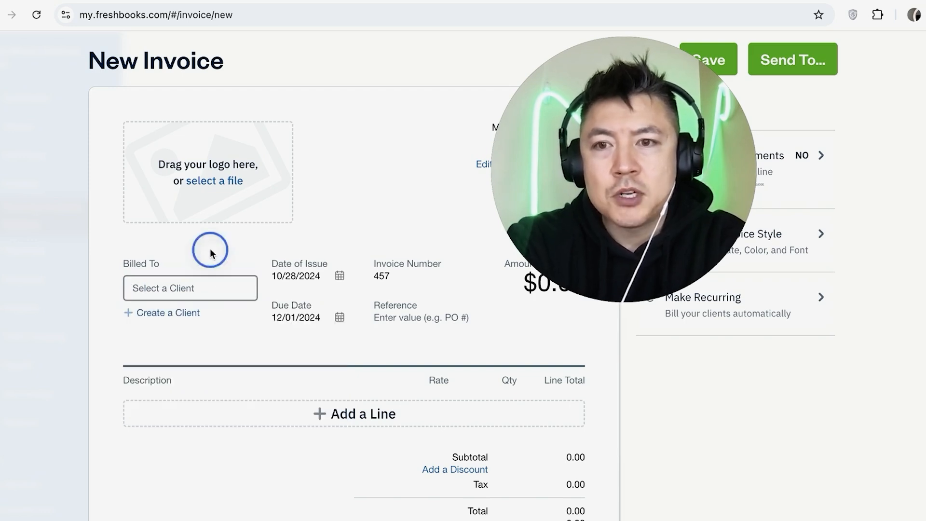
click(163, 313)
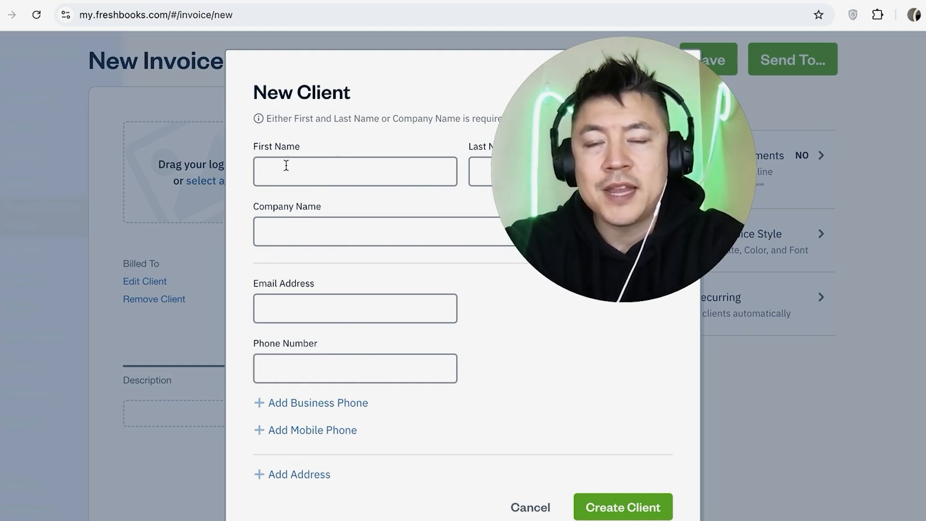
click(536, 509)
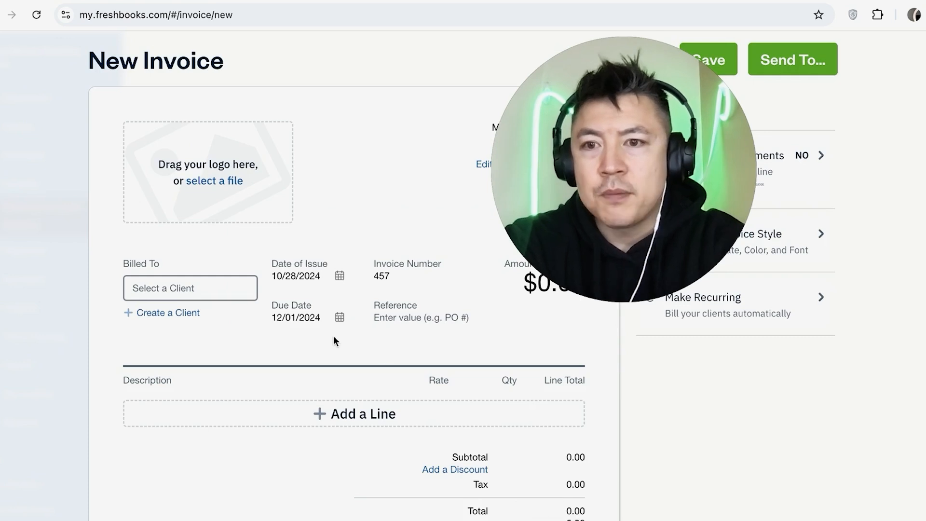
- Bill the invoice to the first client in the existing client list and set the date of issue to 10/25/2024
click(177, 292)
click(193, 325)
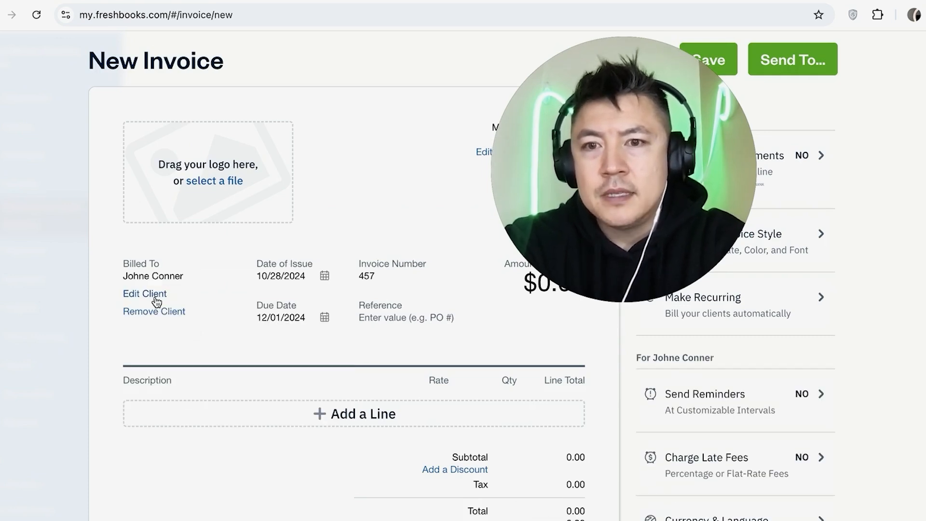
click(323, 277)
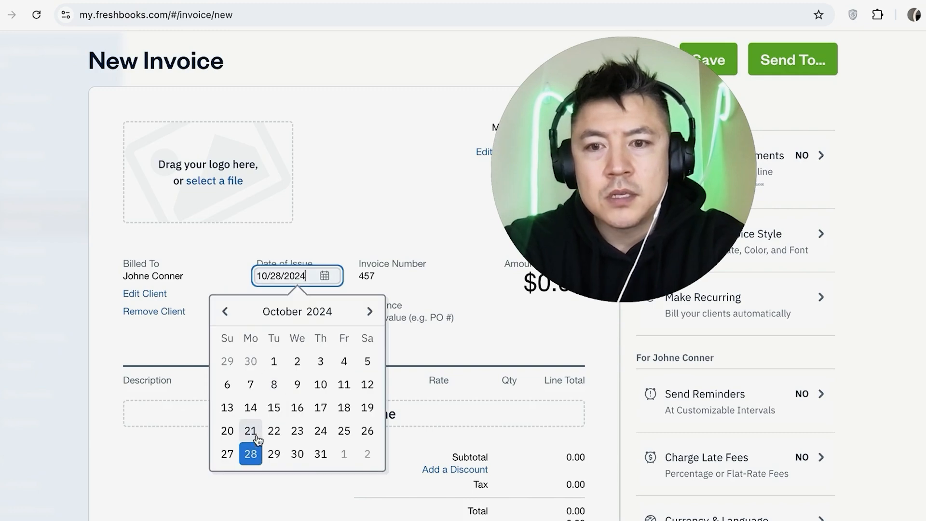
click(344, 431)
- Make the invoice due after a number of days, with 30 days until due
click(324, 318)
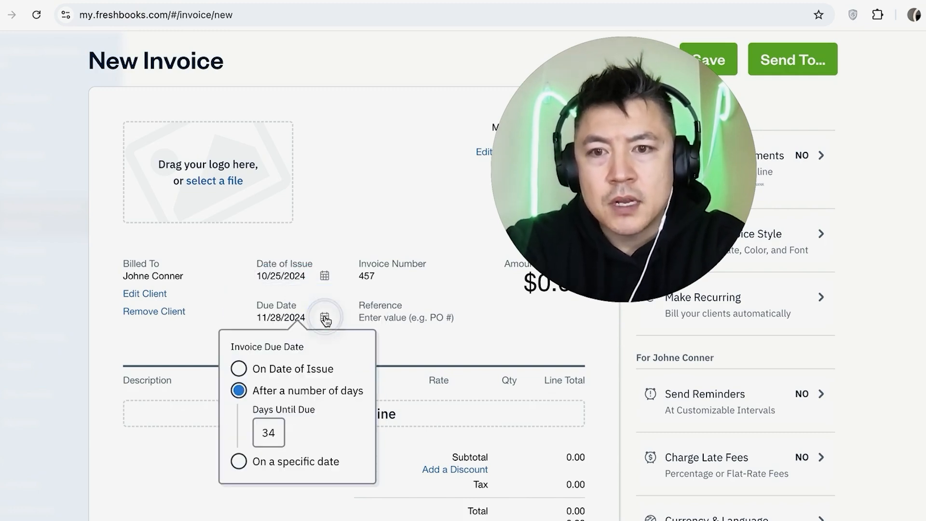
double_click(274, 437)
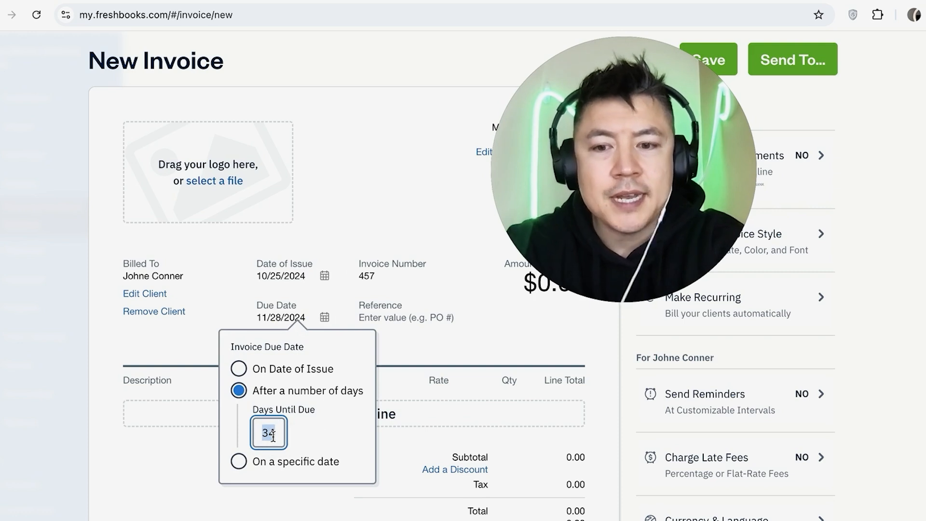
text(30)
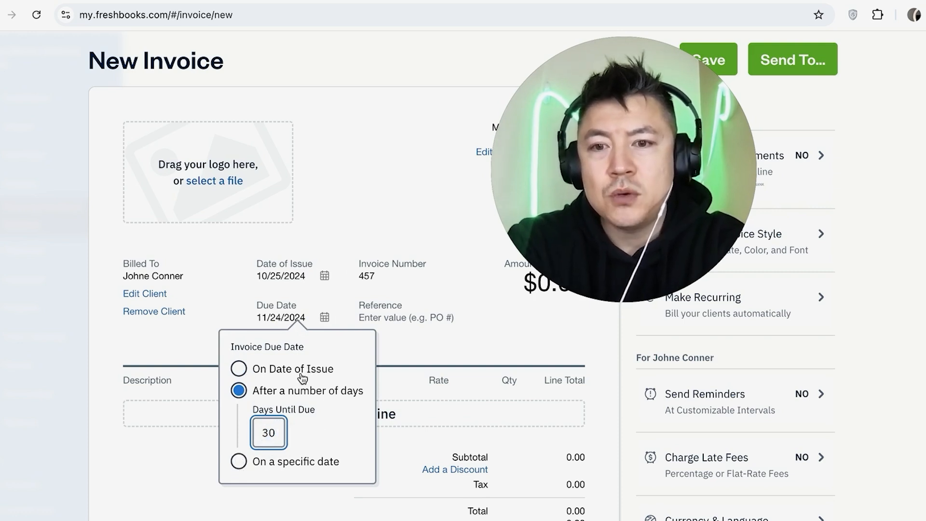
click(244, 464)
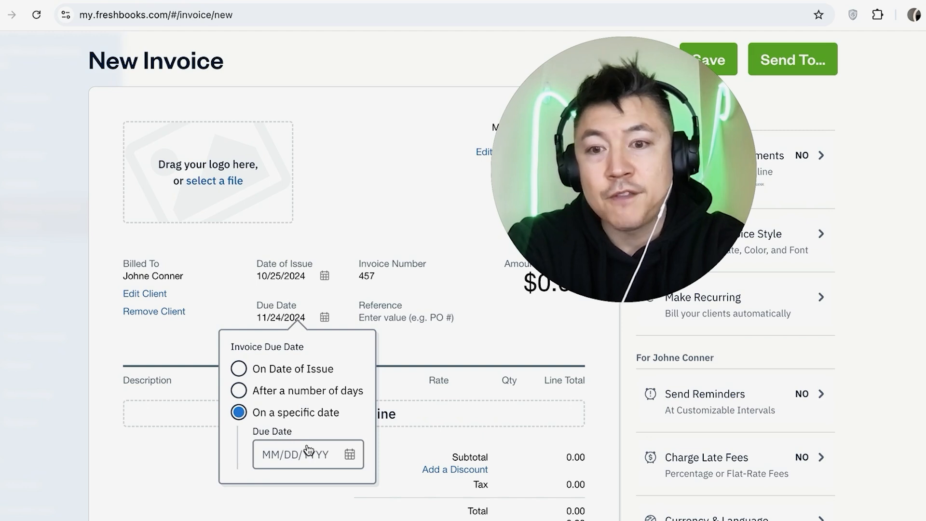
click(283, 392)
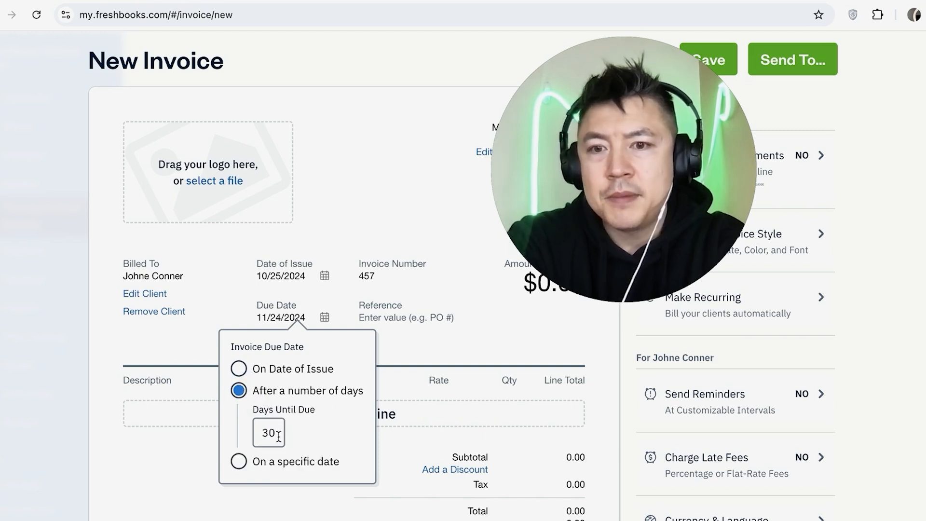
click(358, 206)
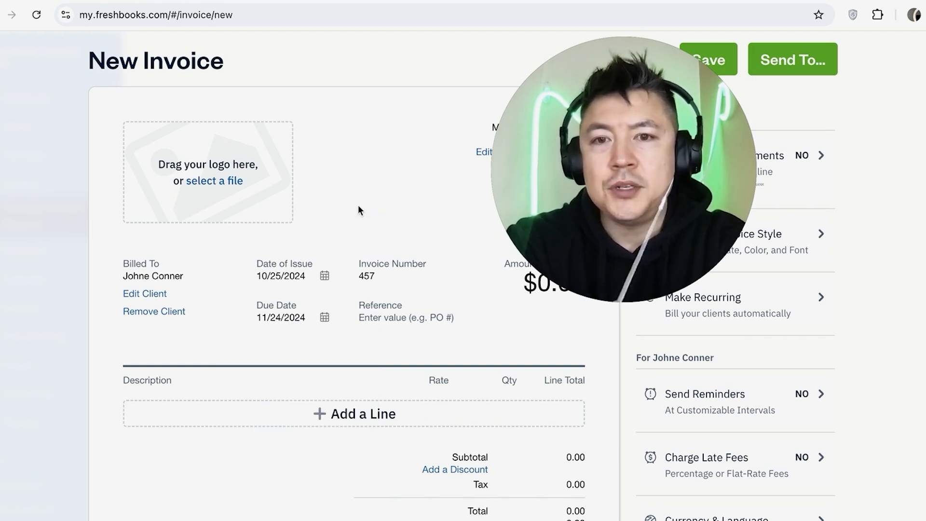
- Set the invoice number to 009 and the reference to PT 568
click(368, 276)
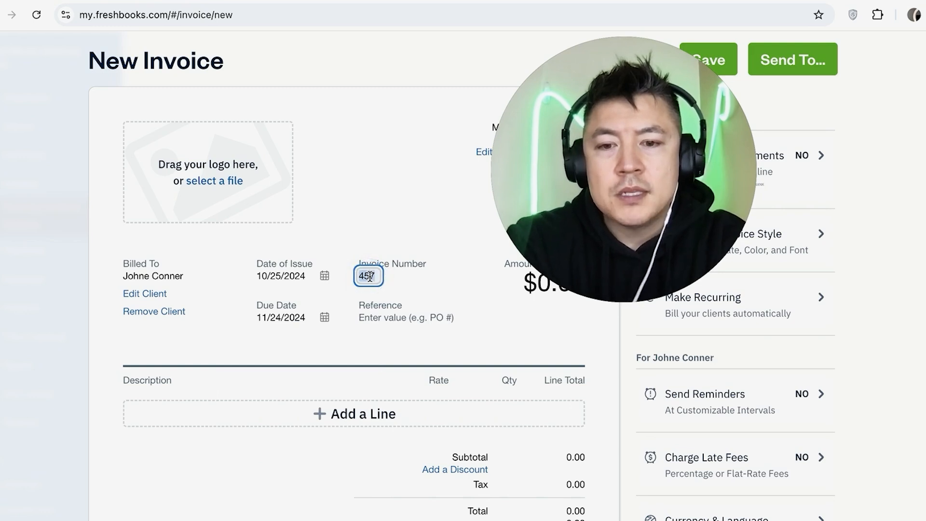
text(009)
click(367, 239)
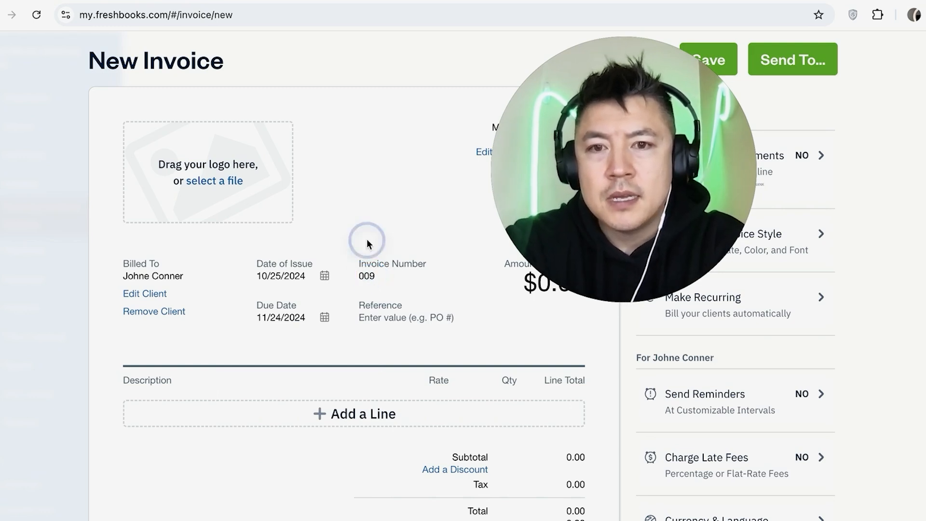
click(400, 309)
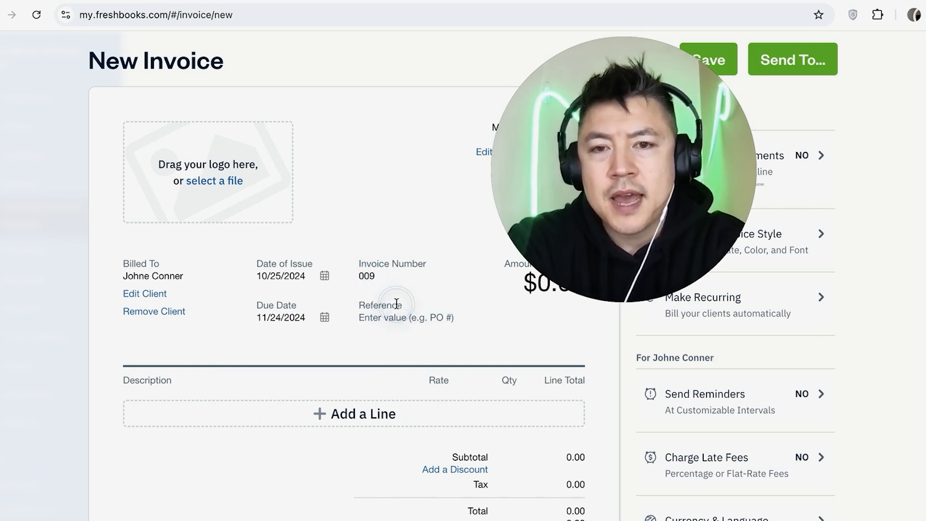
click(389, 315)
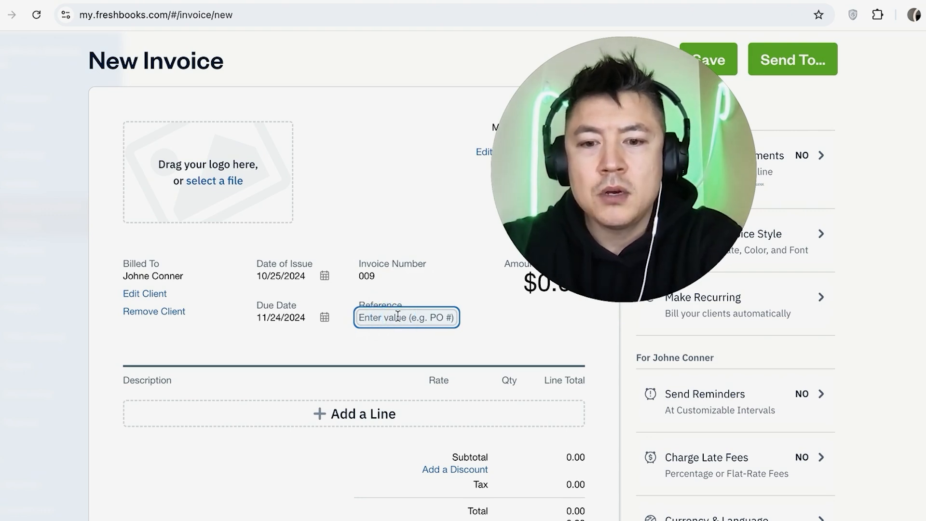
text(PT 568)
click(345, 327)
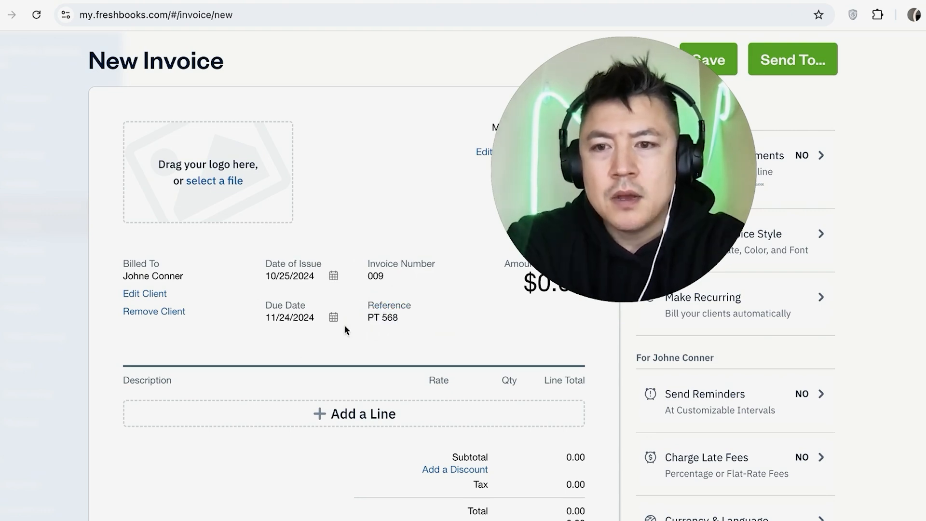
- Add the saved Patio Build item as an invoice line and set its rate to 3500
scroll(276, 428, down, 1)
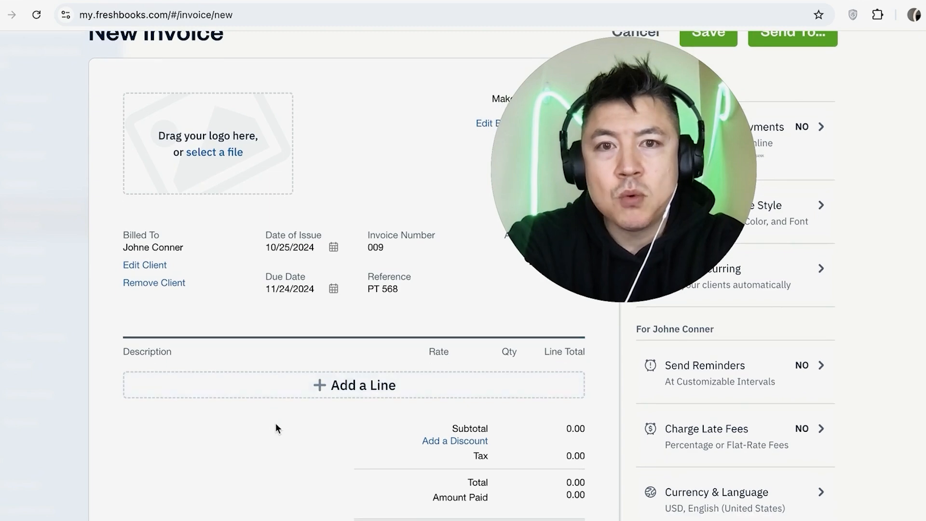
click(349, 381)
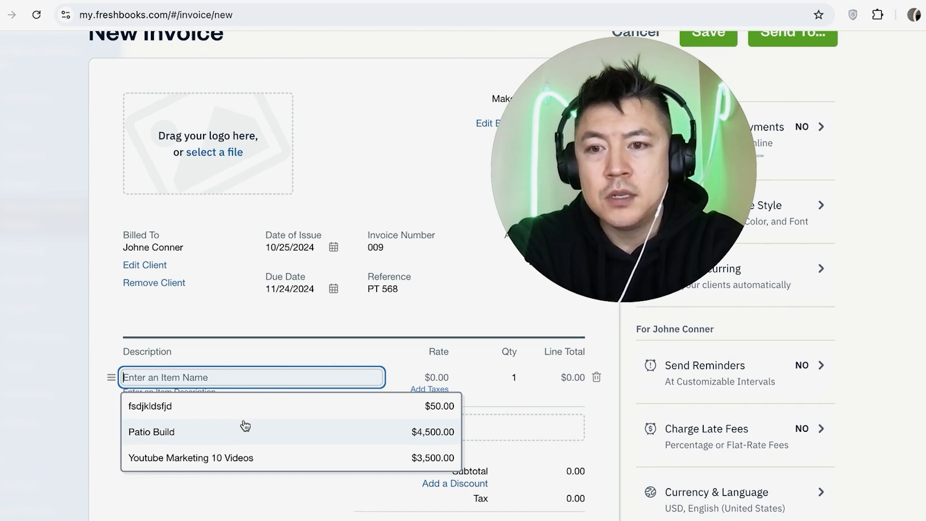
click(173, 433)
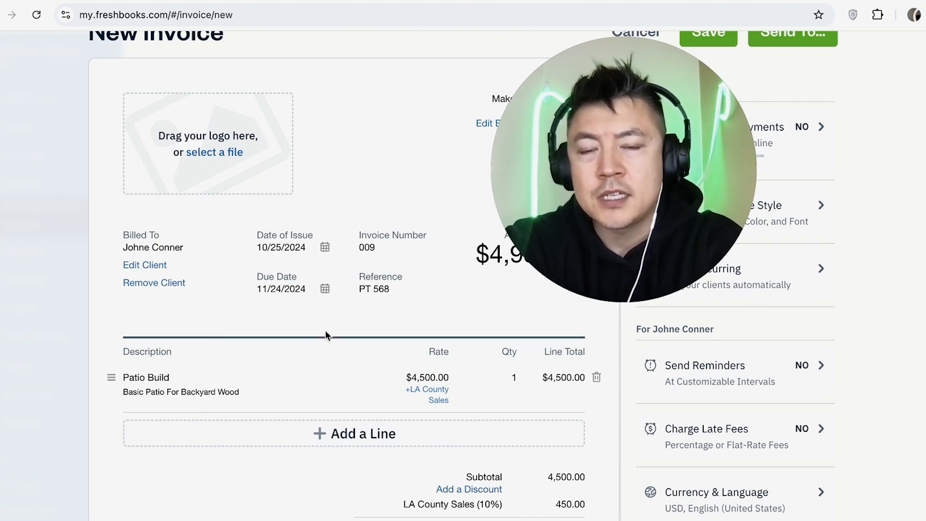
click(424, 374)
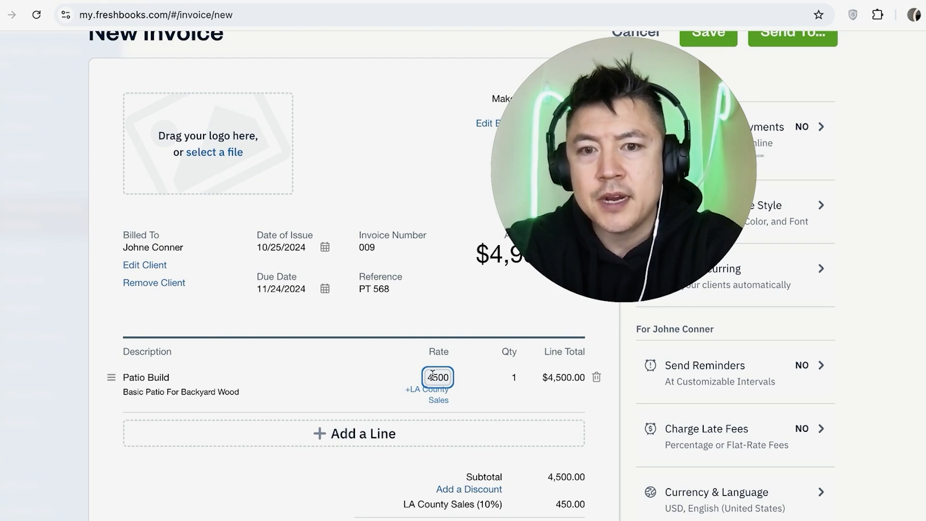
key(BackSpace)
text(3)
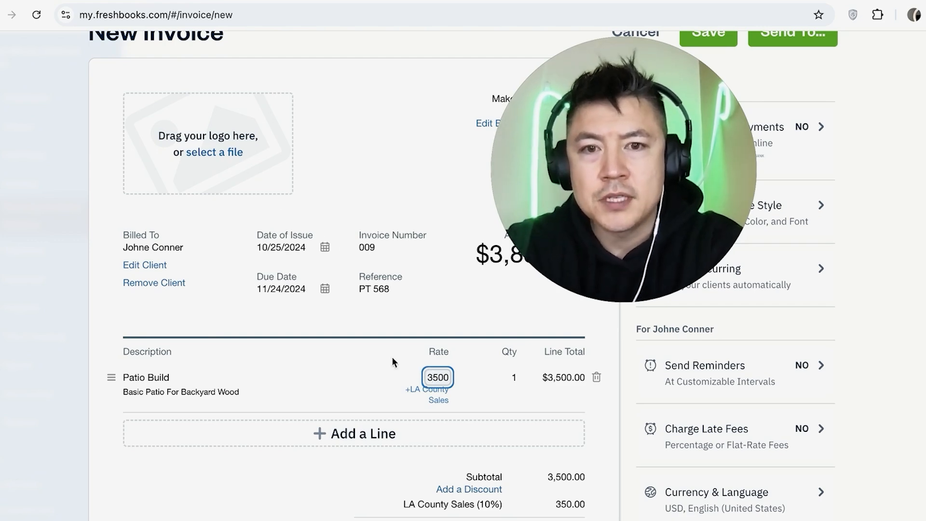
click(354, 319)
- Add a second line item named Instagram Marketing with a rate of 1000 and the description "Boost Your Instagram"
scroll(353, 319, down, 1)
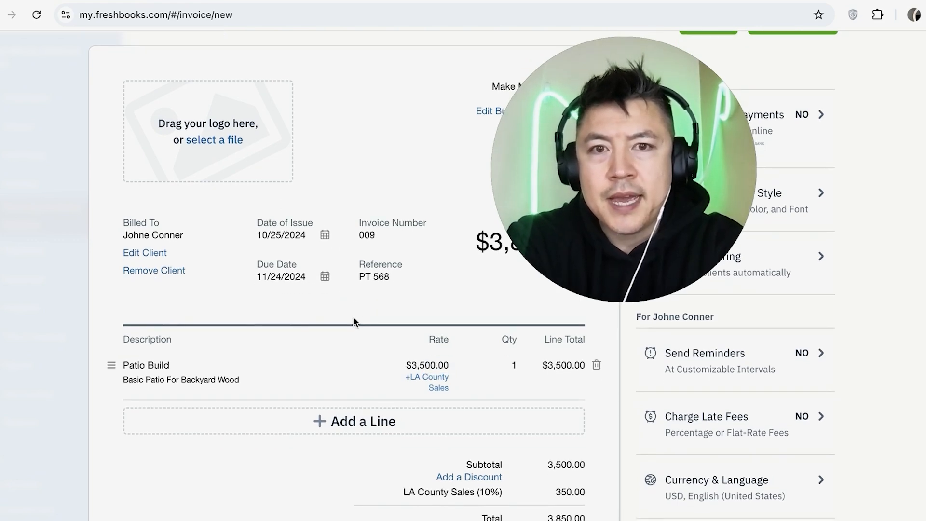
click(338, 420)
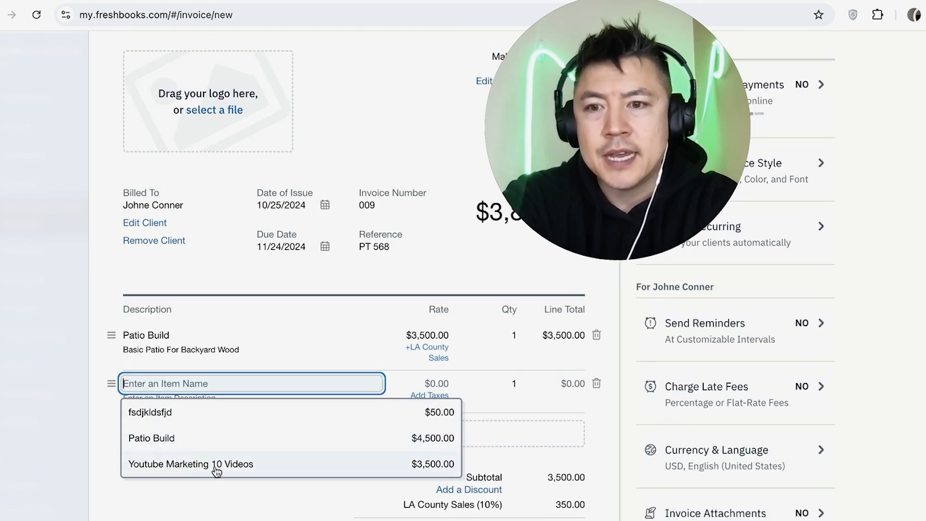
click(158, 384)
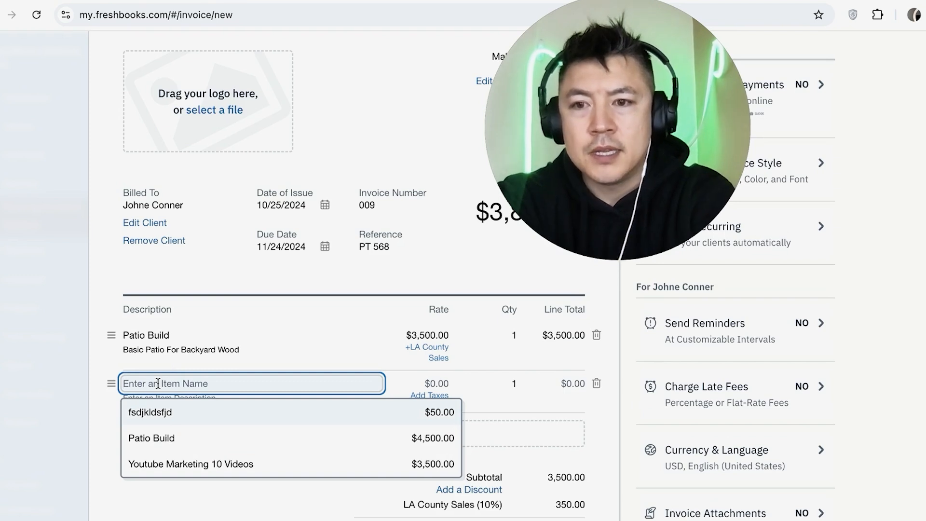
text(Instagram Marketing)
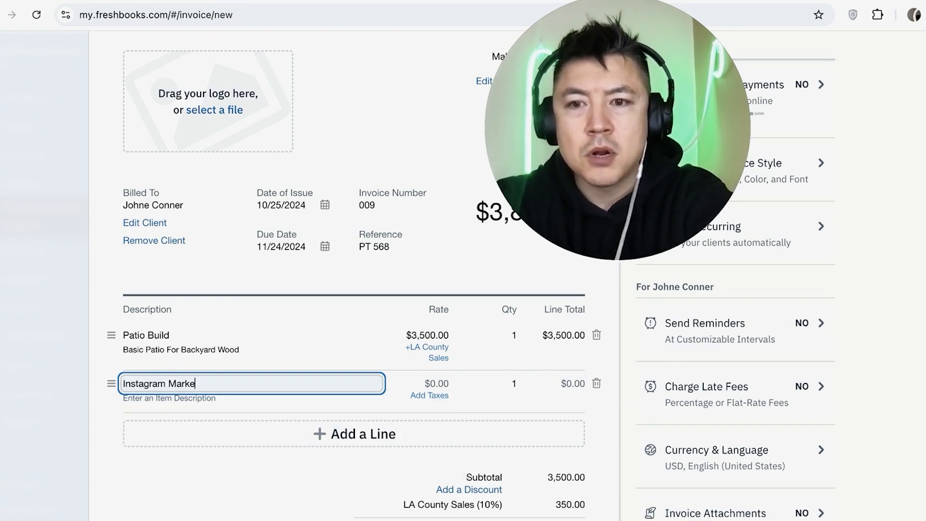
click(438, 383)
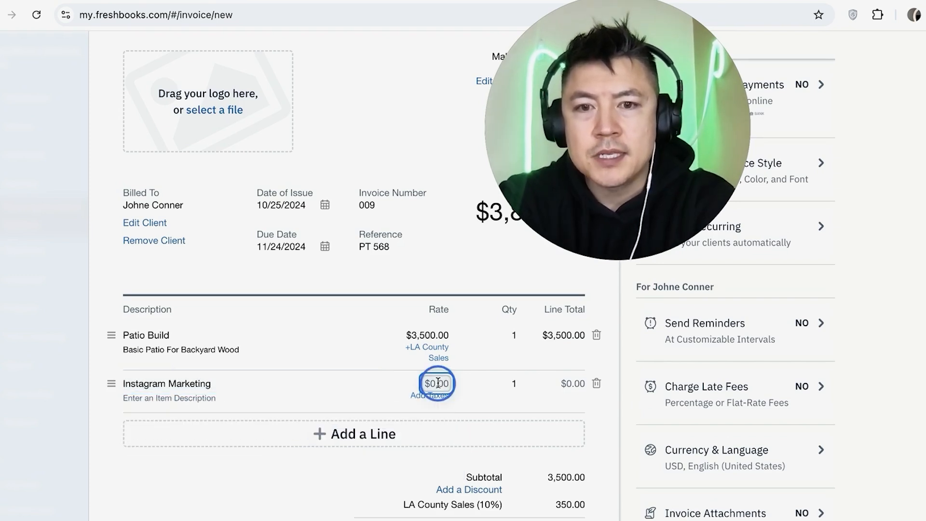
text(1000)
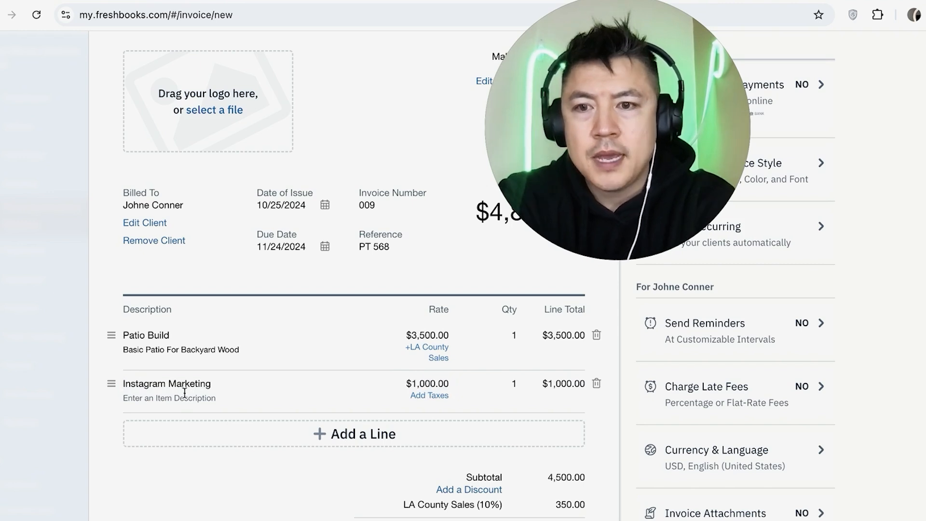
click(185, 397)
text(Boost Your Instagram)
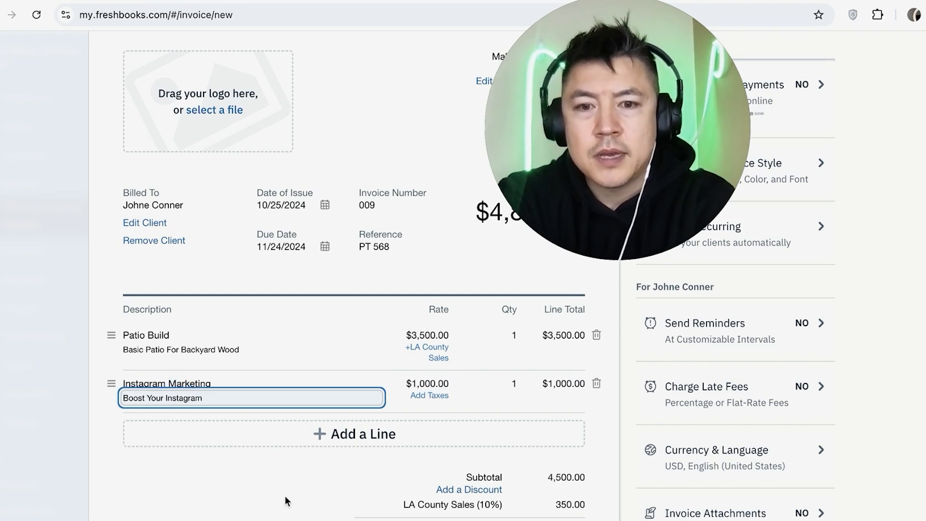
click(286, 497)
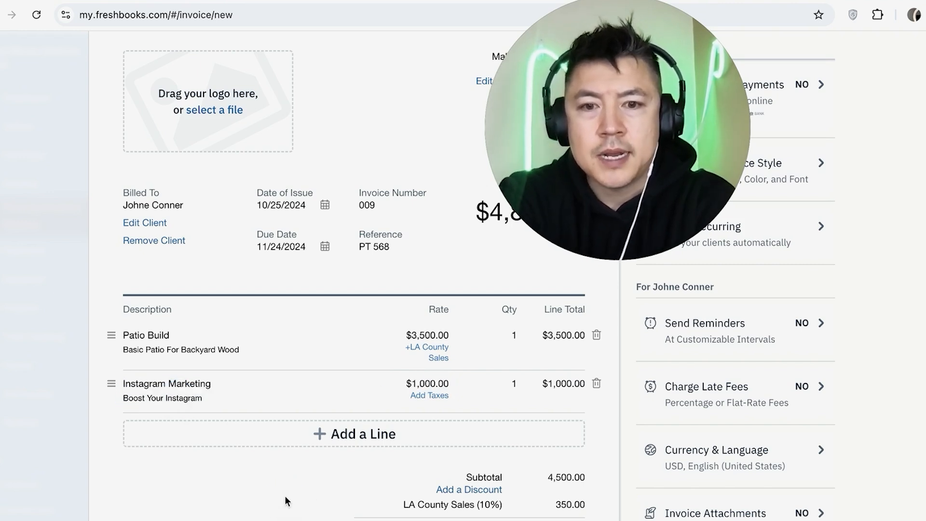
- Add a discount of 11% of the invoice subtotal
click(461, 493)
click(408, 453)
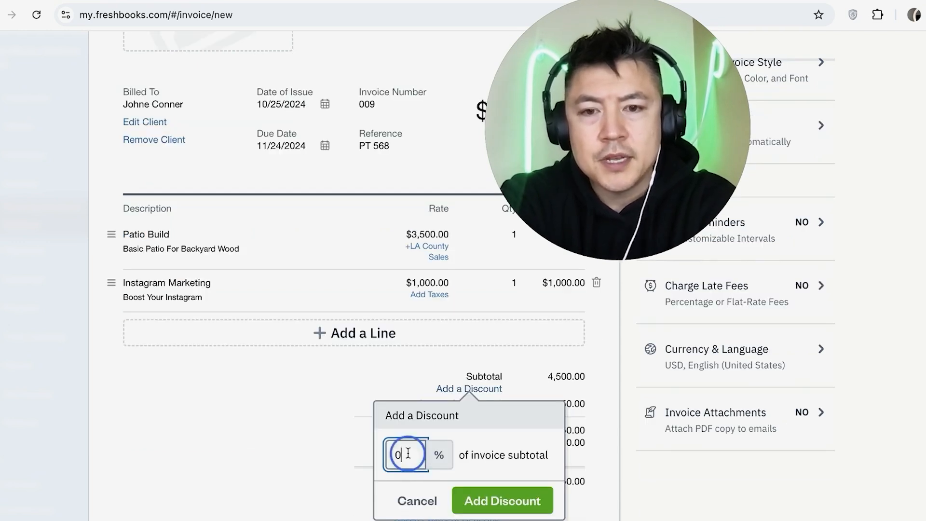
key(BackSpace)
text(11)
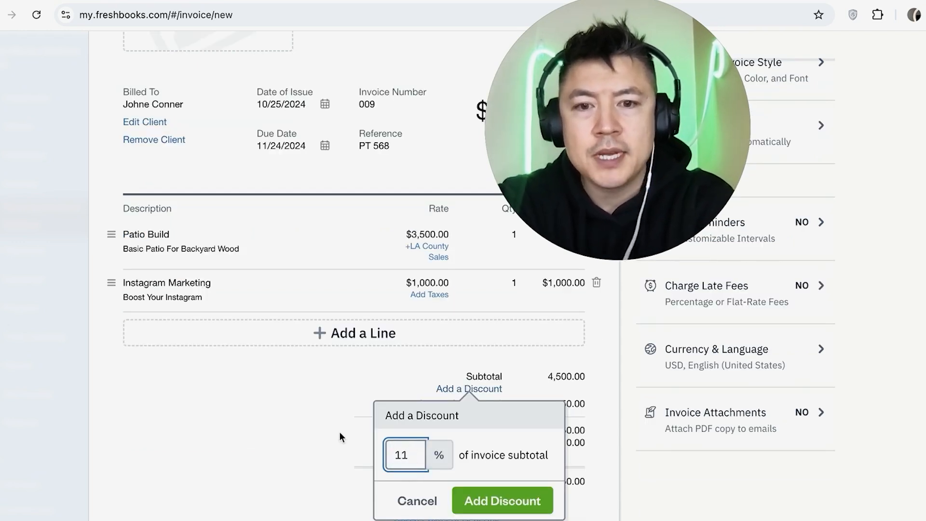
click(489, 500)
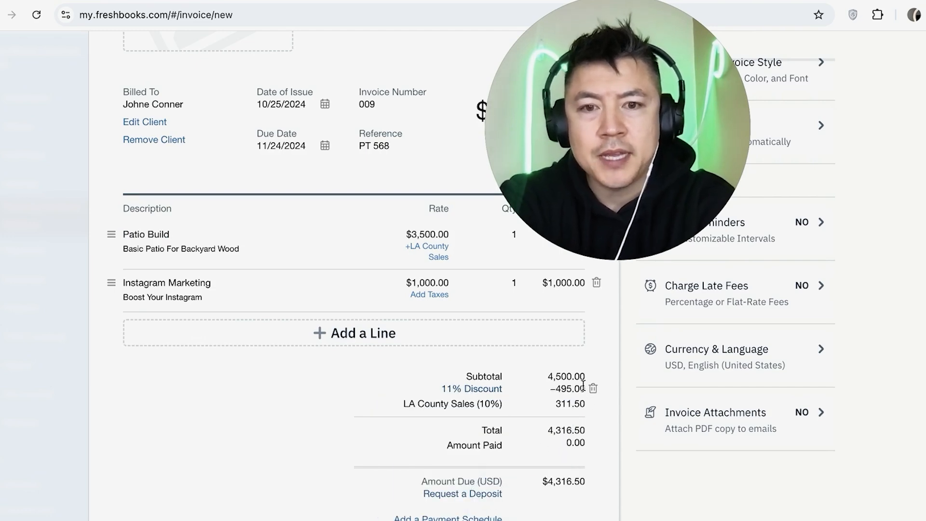
- Request a deposit of 10% of the invoice value
scroll(583, 386, down, 3)
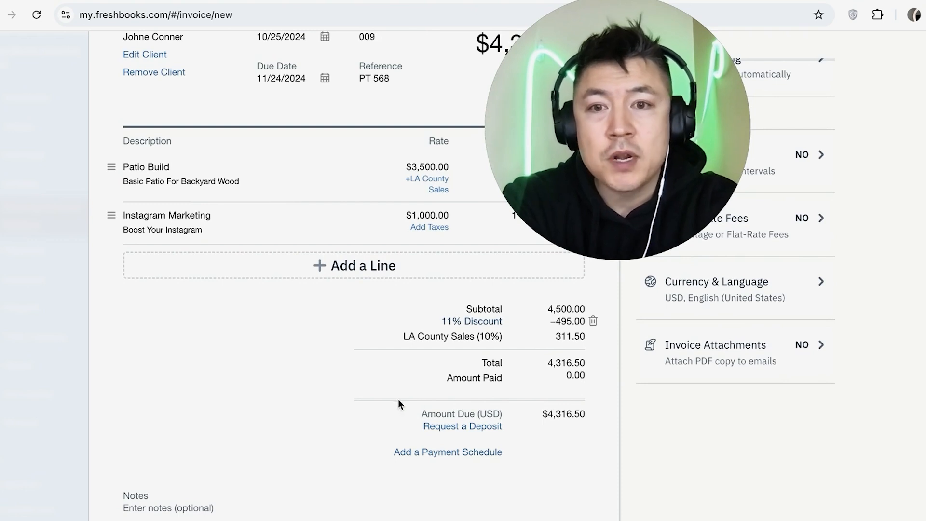
click(474, 427)
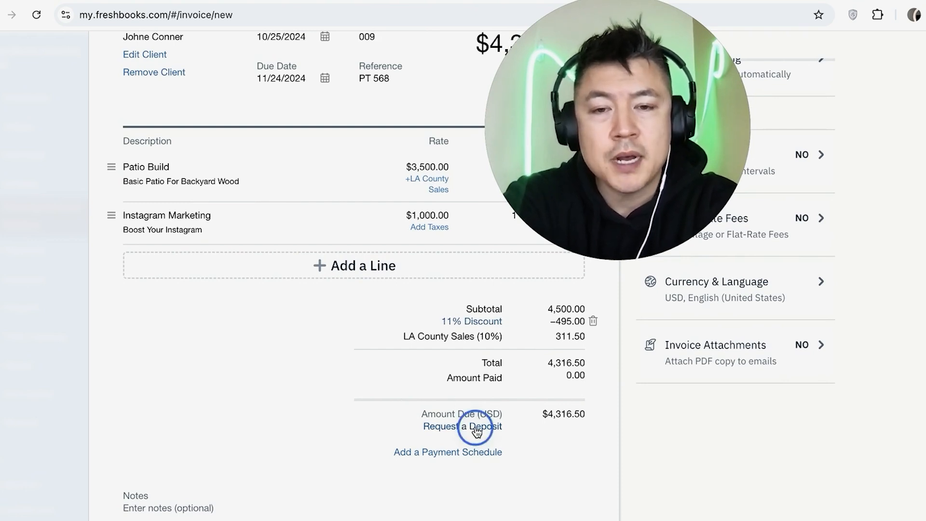
click(404, 492)
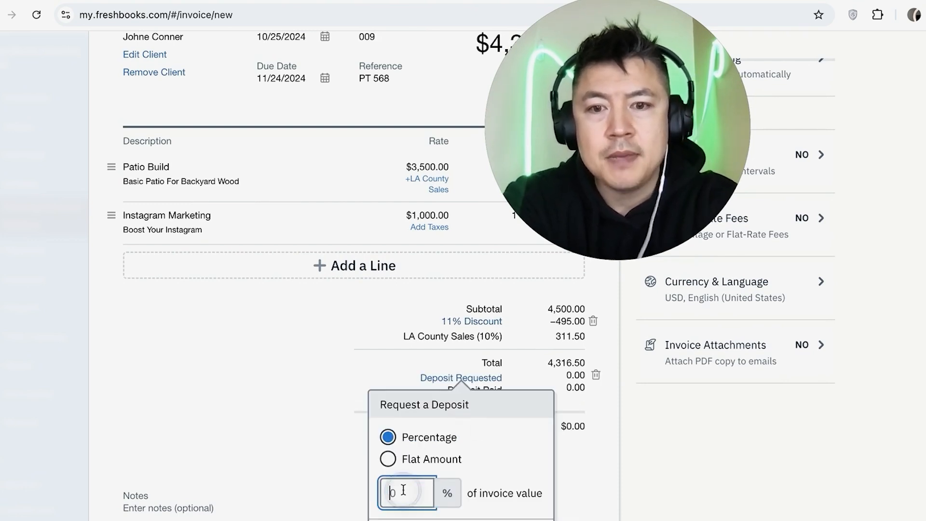
text(10)
- Try a flat deposit amount of 500
click(388, 458)
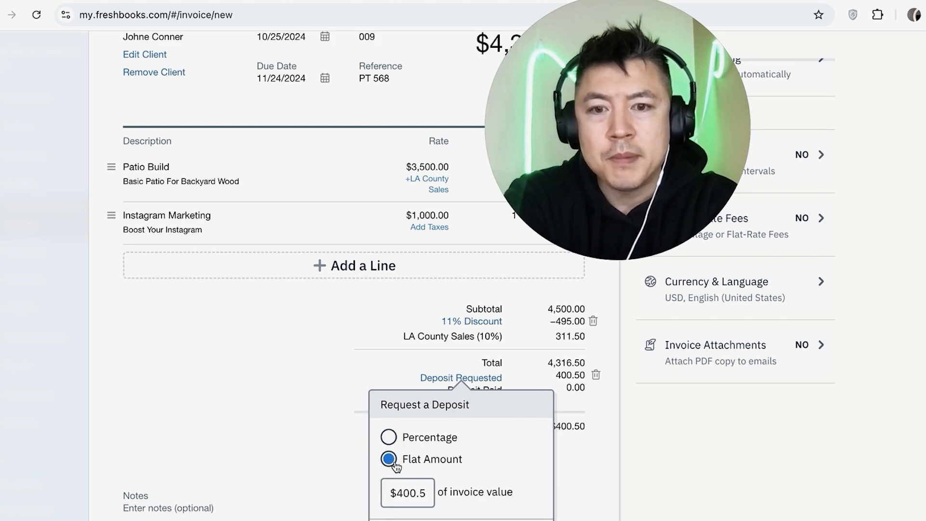
click(403, 488)
text(500)
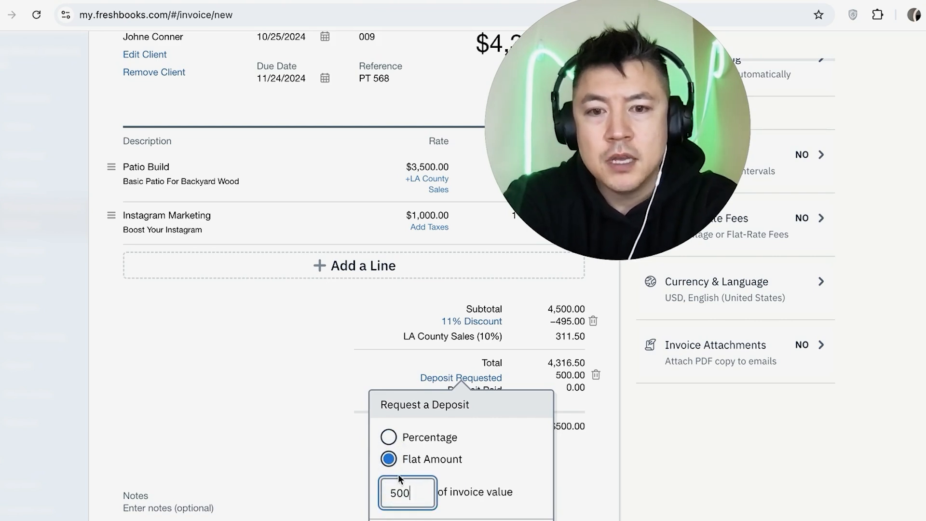
- Switch the requested deposit back to a percentage, set it to 10% of the invoice value and apply it
click(388, 437)
click(399, 494)
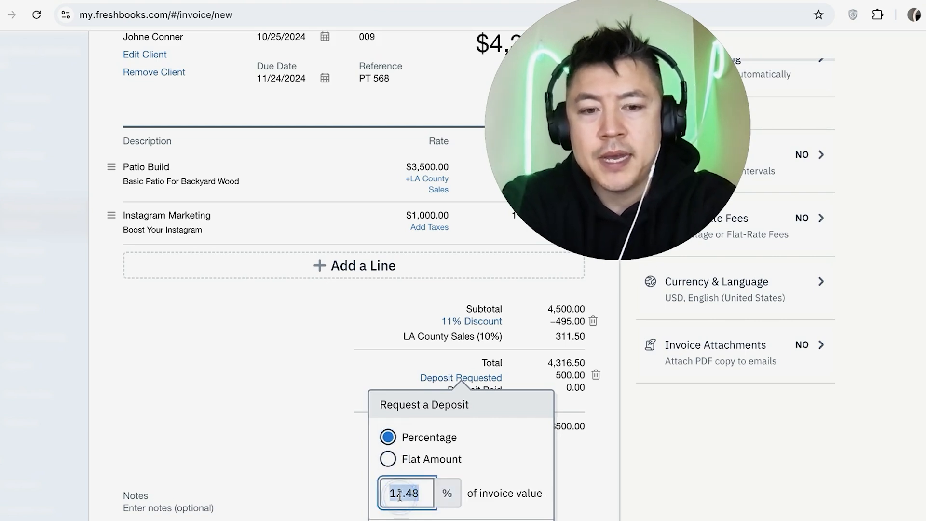
text(10)
click(478, 517)
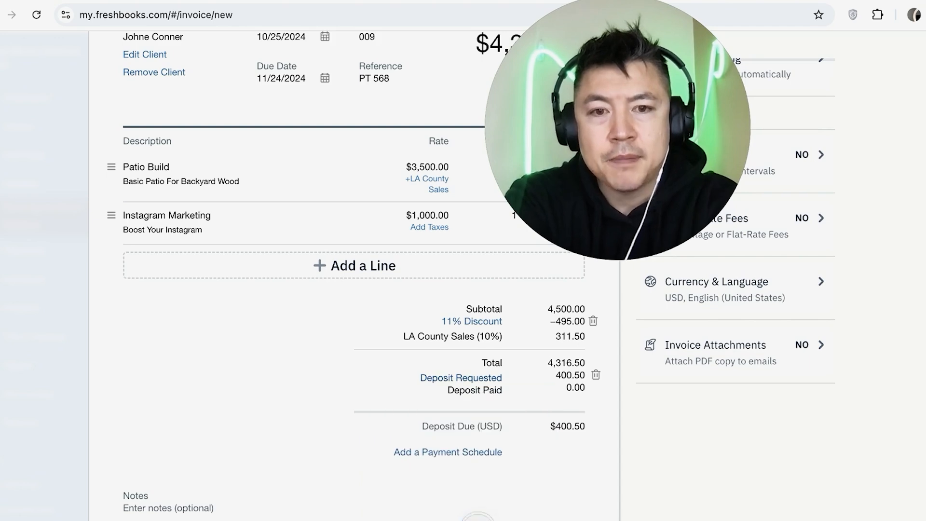
- Look over the payment schedule options for splitting the invoice into payments with due dates, without adding a schedule
scroll(478, 513, down, 1)
click(434, 418)
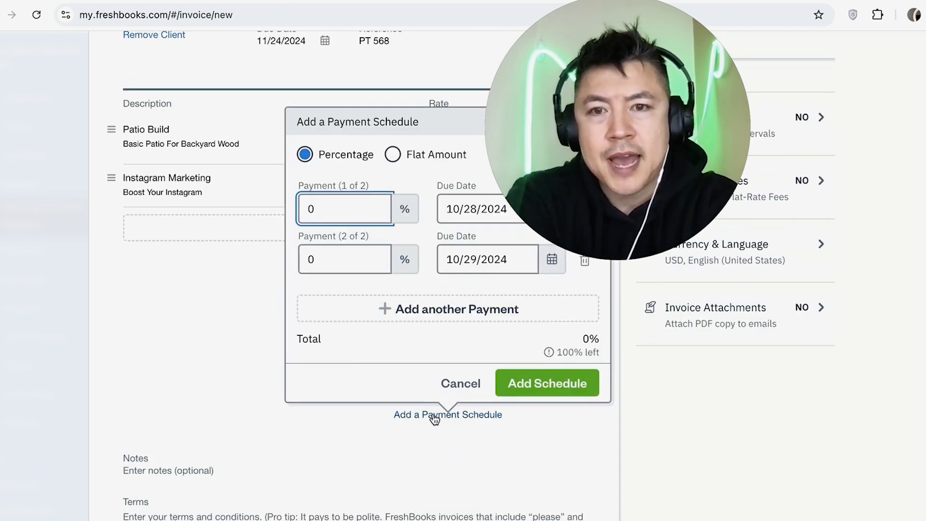
scroll(342, 277, up, 1)
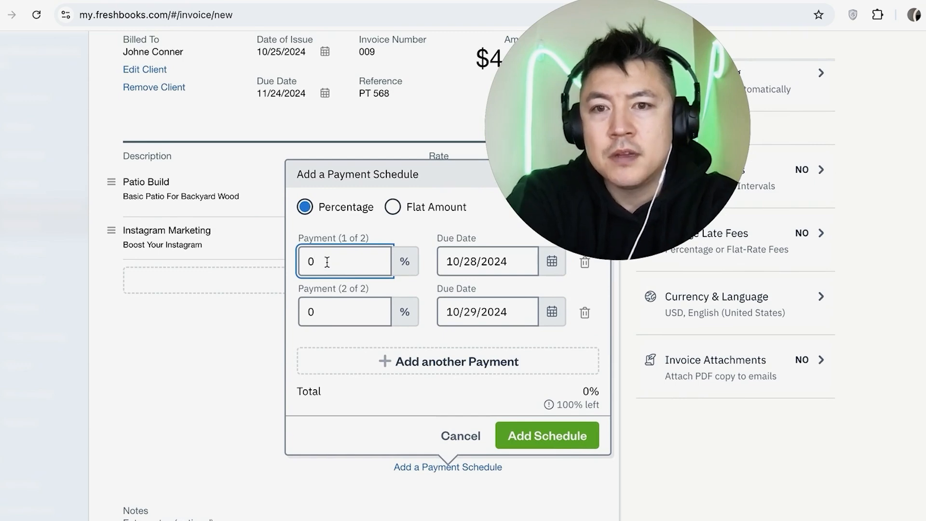
scroll(360, 262, down, 1)
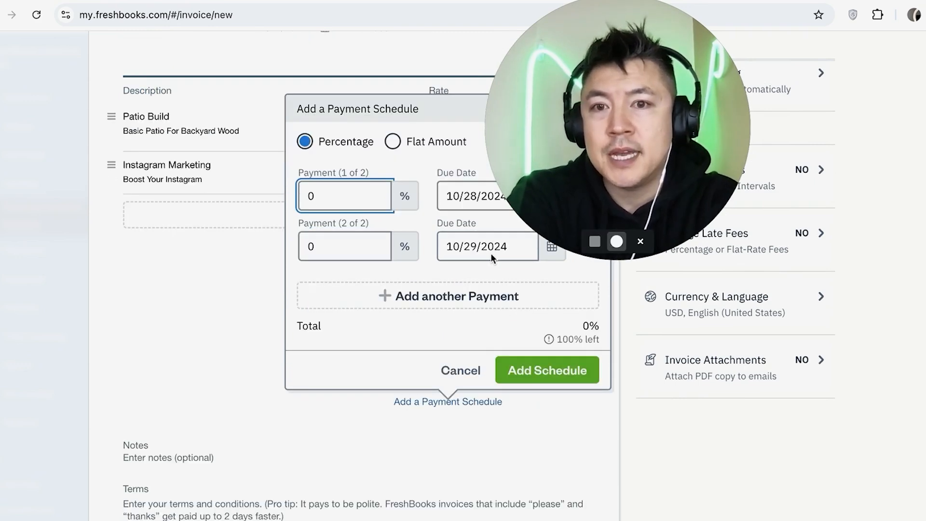
scroll(337, 290, up, 1)
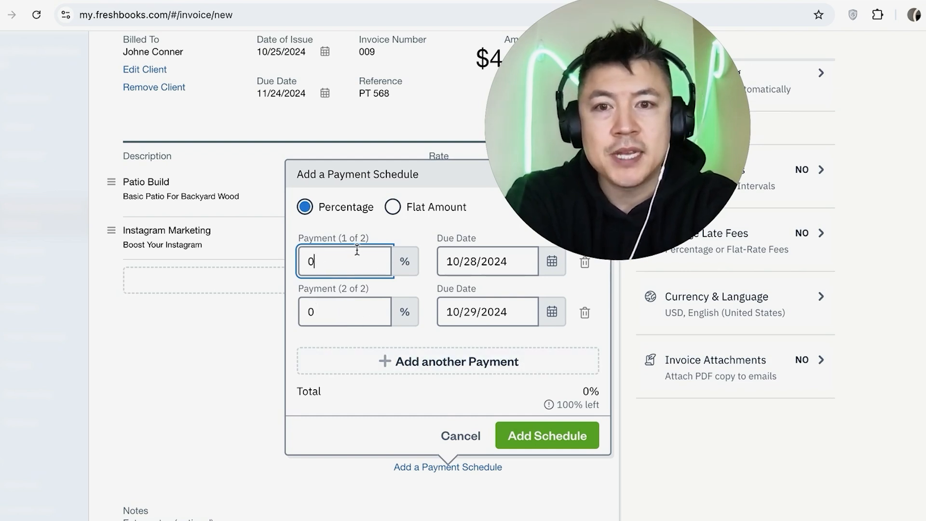
scroll(304, 431, down, 3)
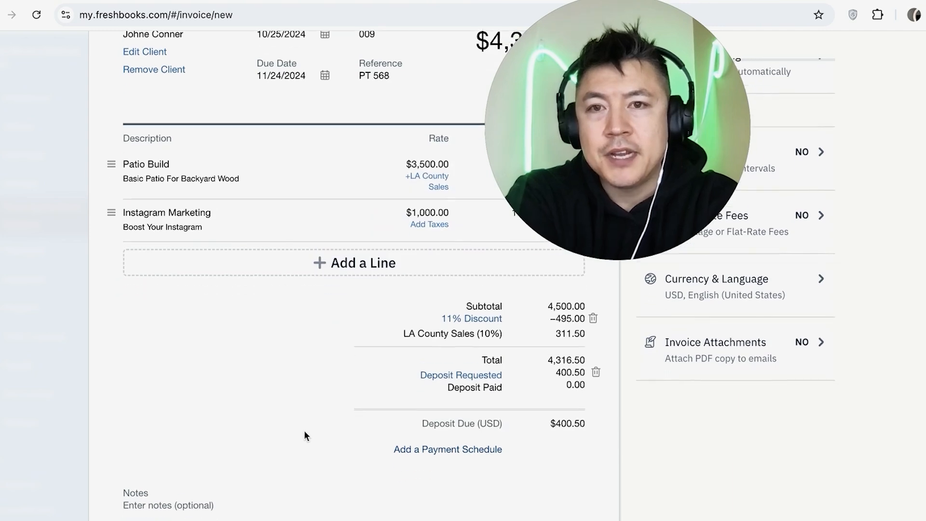
- Enter an invoice note giving the street address of the property, marked as a hotel
scroll(238, 440, down, 2)
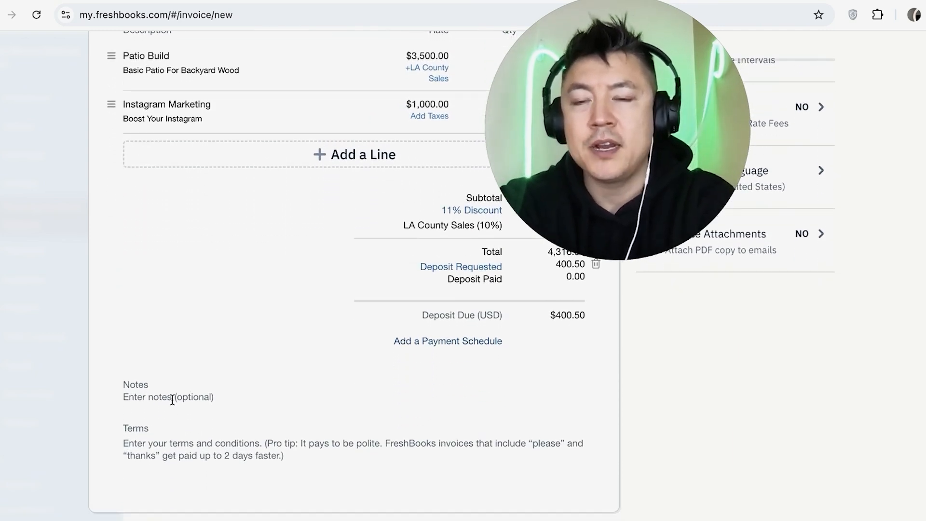
click(172, 400)
text(Proper)
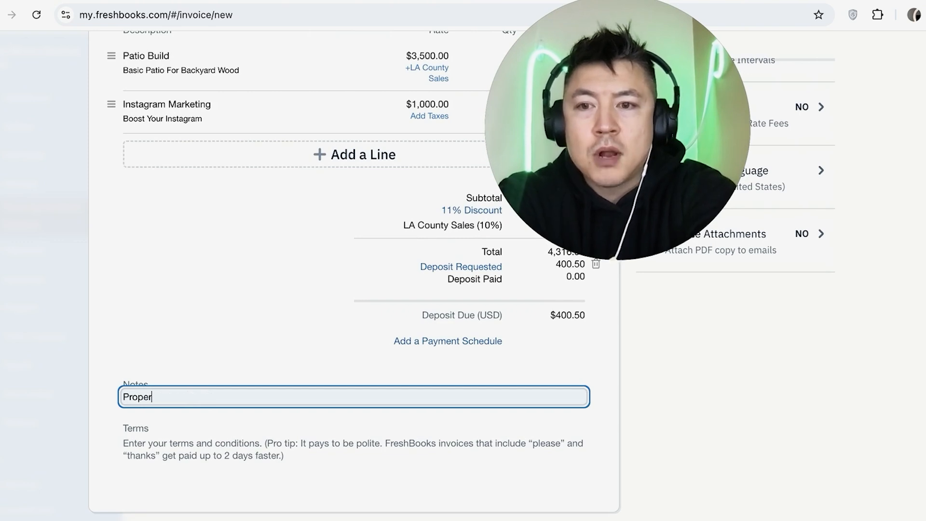
text(ty on 123 Main)
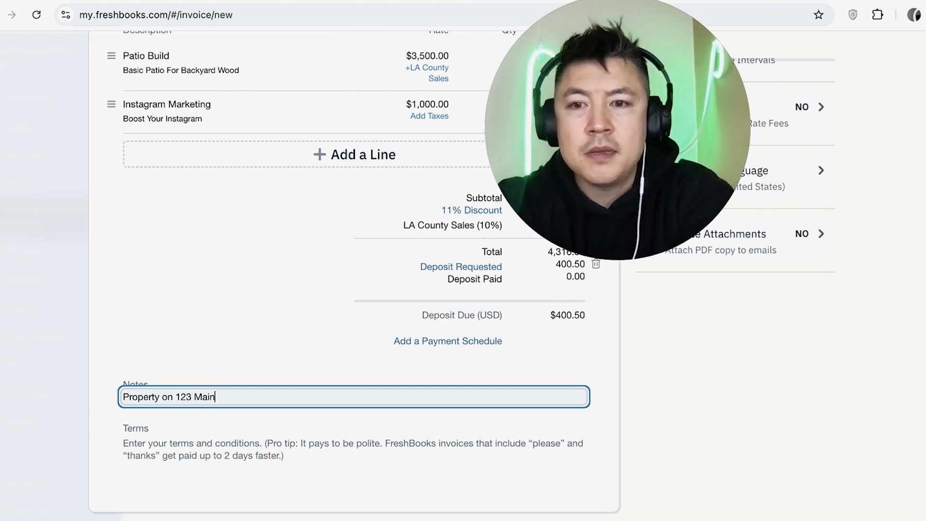
text( Street / Hotel)
- Enter the terms "work to be performed before 5PM each day. Customer is required to provide access."
click(175, 434)
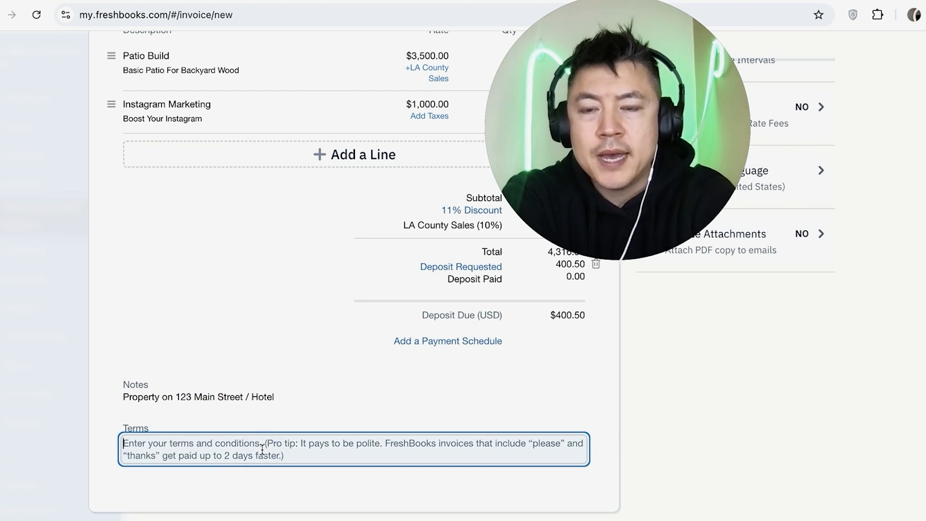
text(work to be performed before 5P)
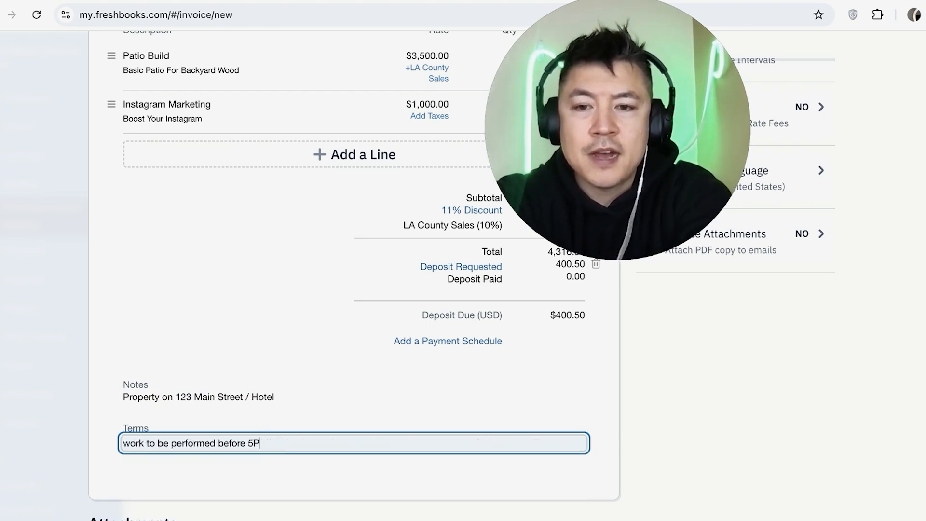
text(tomer is required to provide access.)
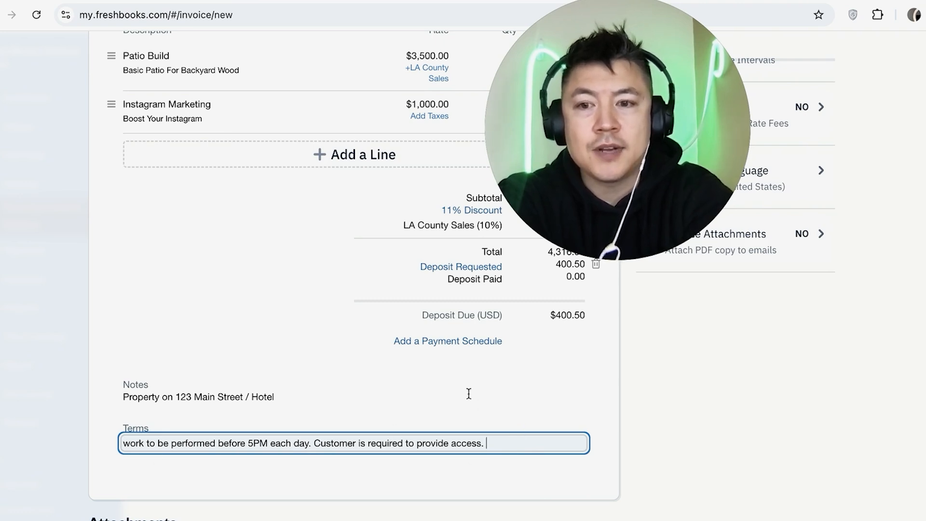
- Review the attachments section and the invoice settings for online payments, style, recurring billing, reminders, late fees, currency and PDF attachments
scroll(469, 394, down, 1)
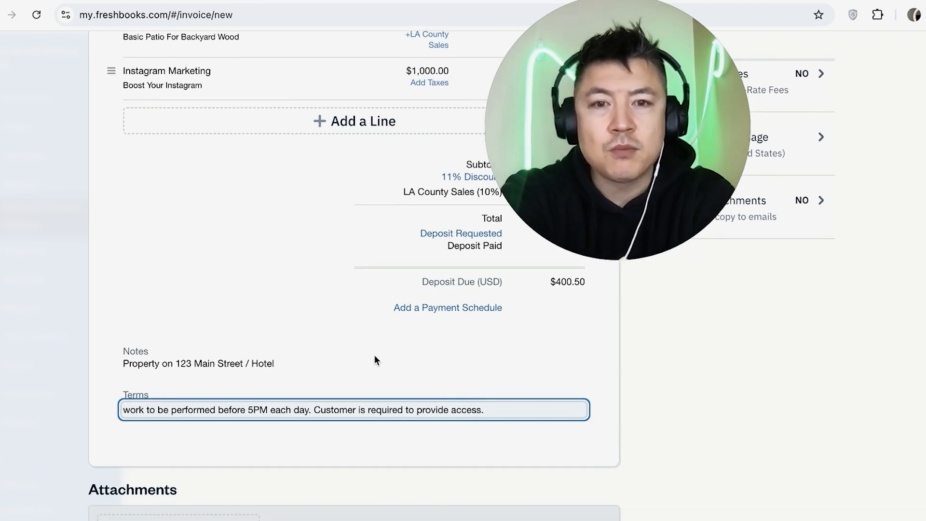
scroll(412, 363, down, 3)
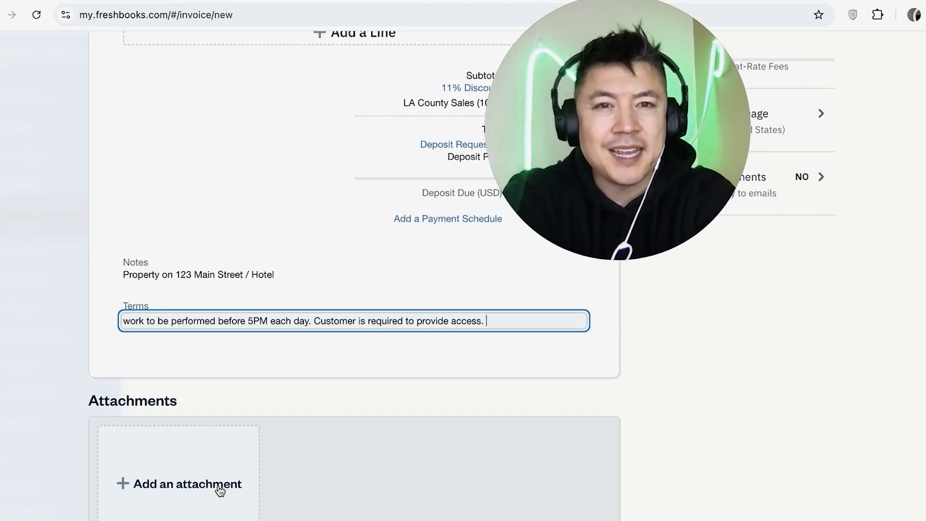
scroll(331, 439, up, 1)
scroll(331, 440, up, 3)
scroll(331, 441, down, 4)
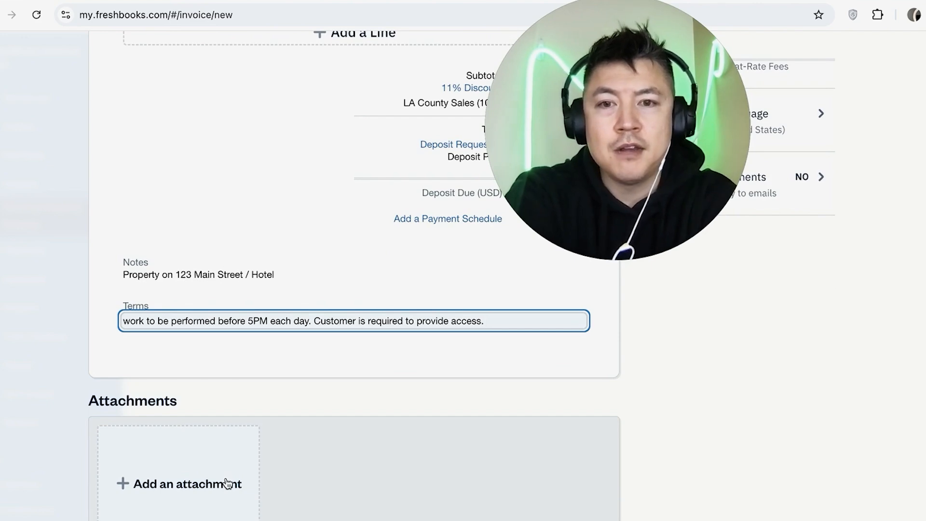
scroll(244, 471, up, 1)
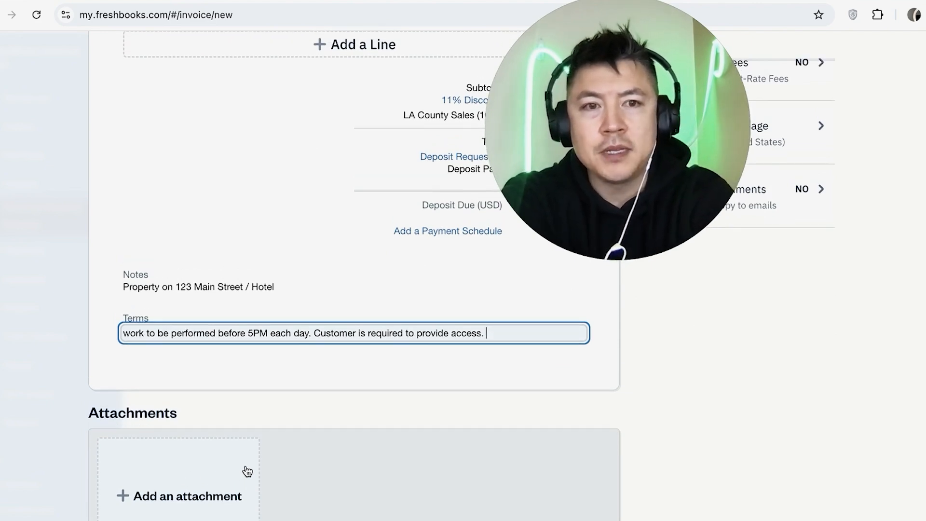
click(552, 328)
scroll(743, 349, up, 2)
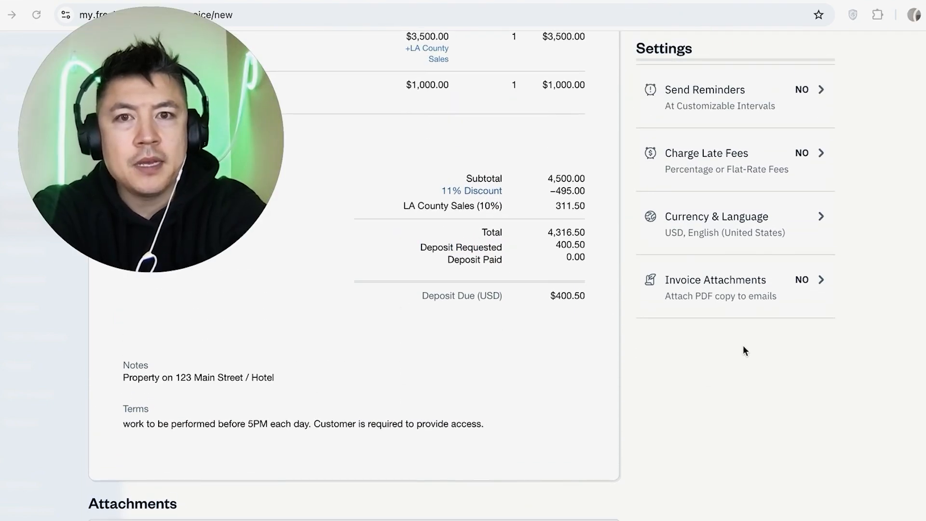
scroll(743, 329, up, 5)
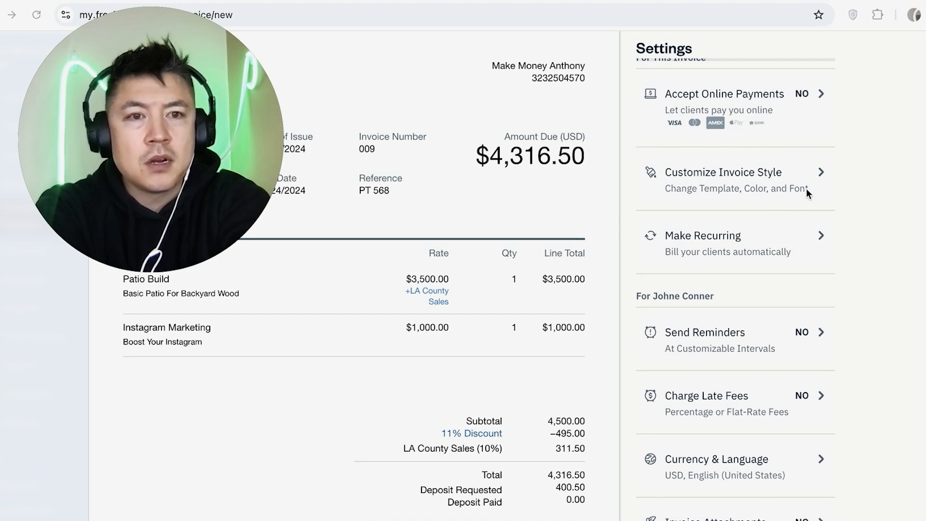
scroll(761, 321, down, 1)
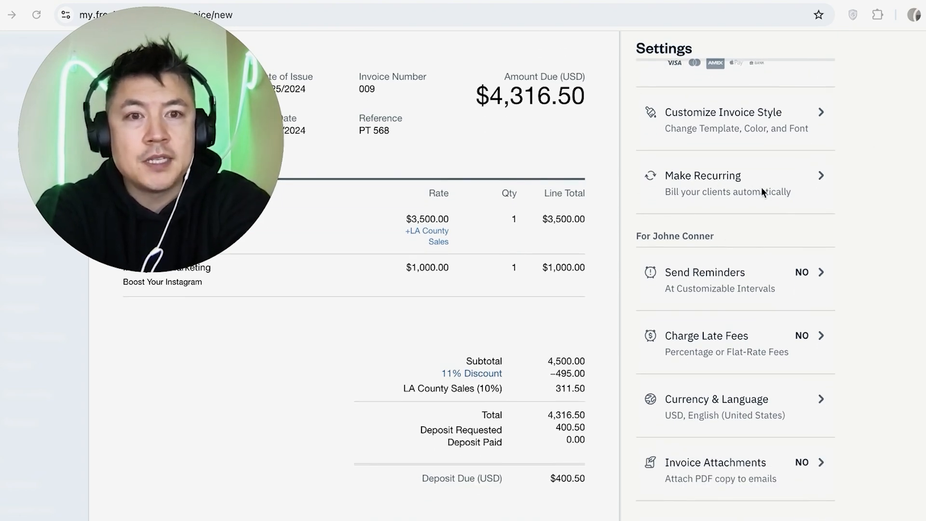
scroll(821, 207, down, 1)
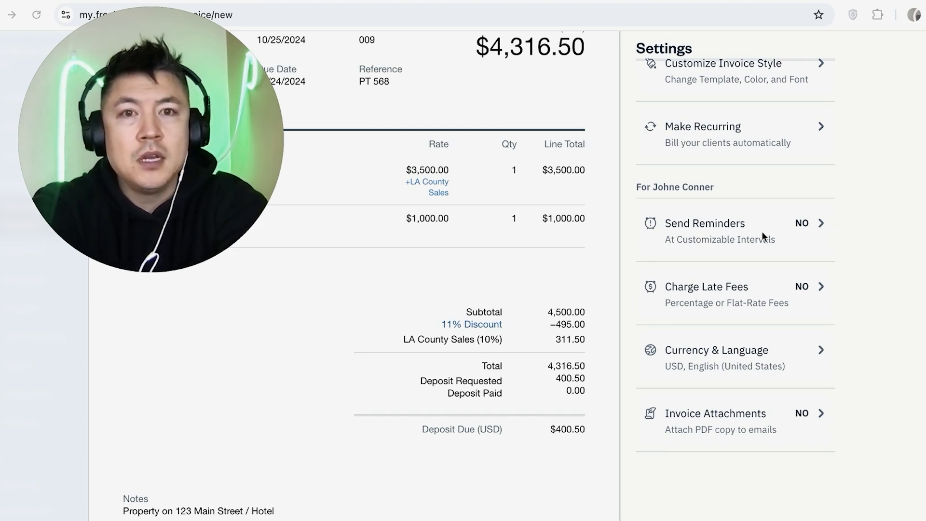
scroll(801, 263, down, 1)
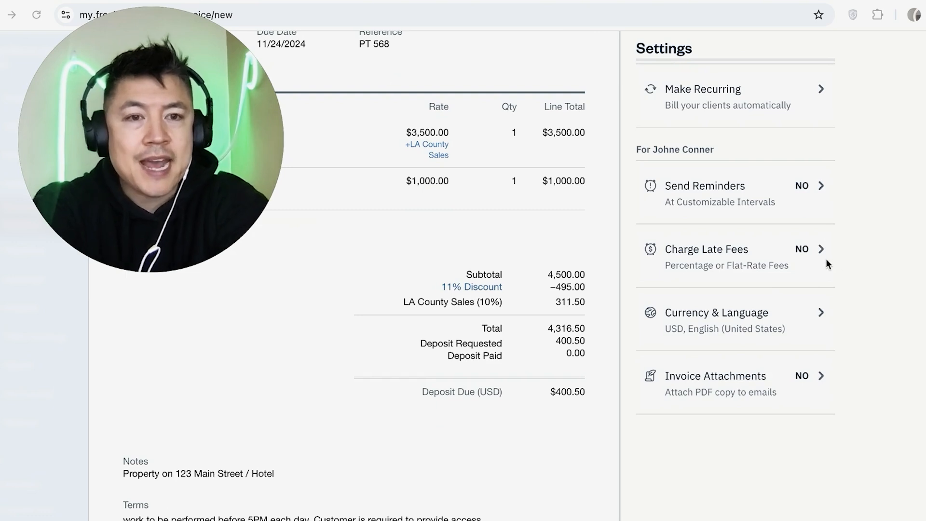
scroll(819, 257, down, 1)
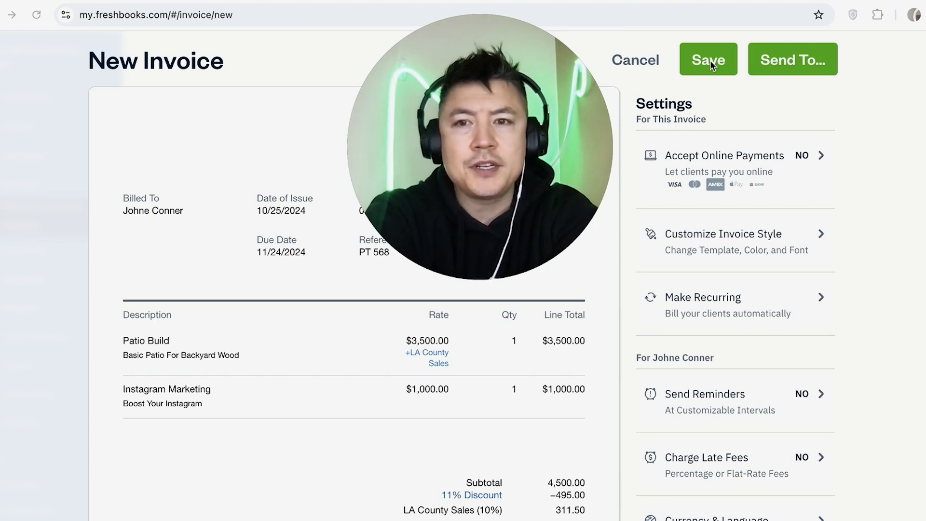
- Save the invoice and find it among the recently updated invoices
click(801, 67)
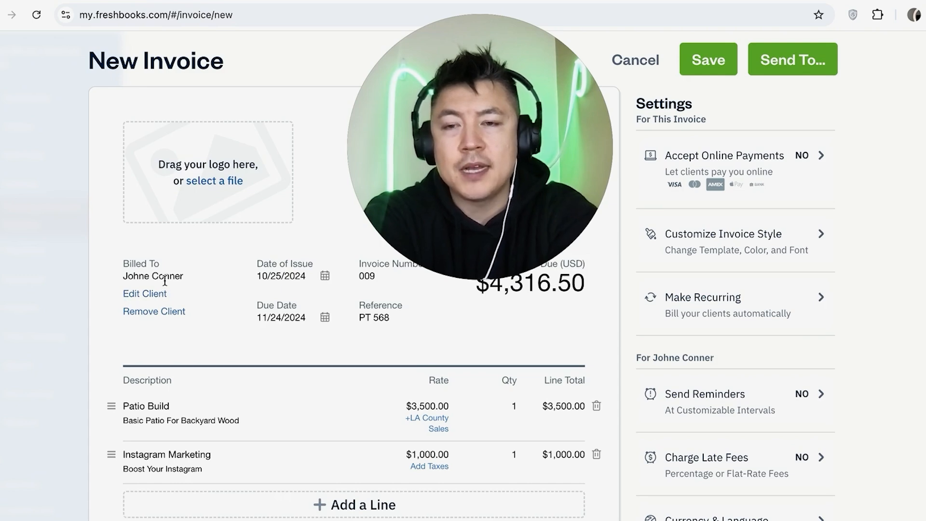
click(708, 59)
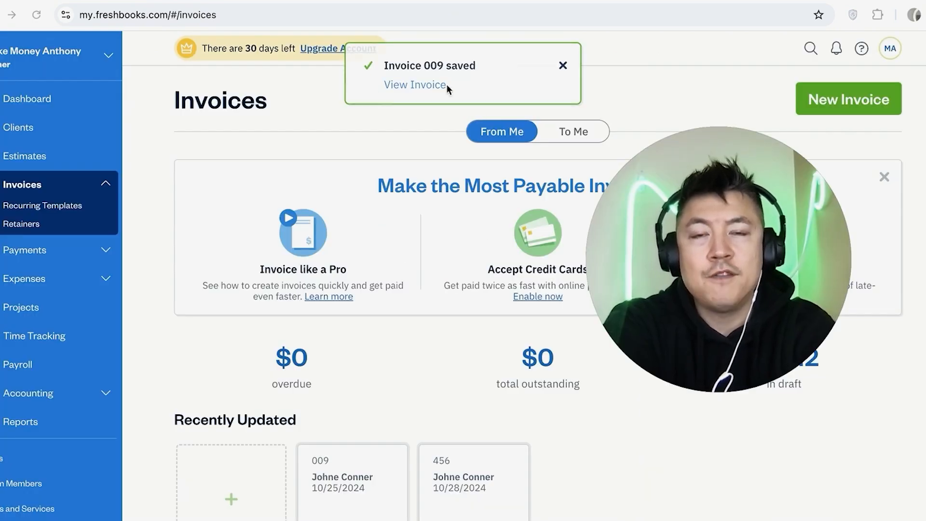
scroll(414, 313, down, 3)
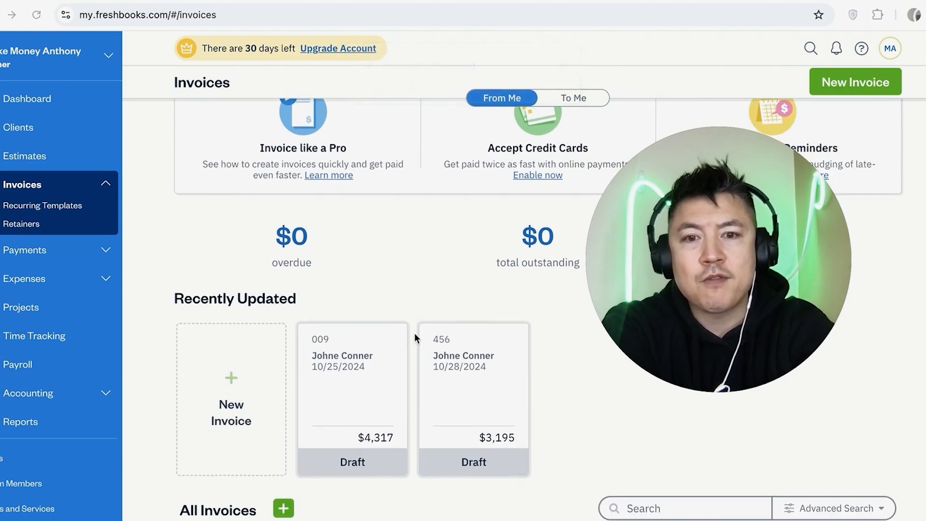